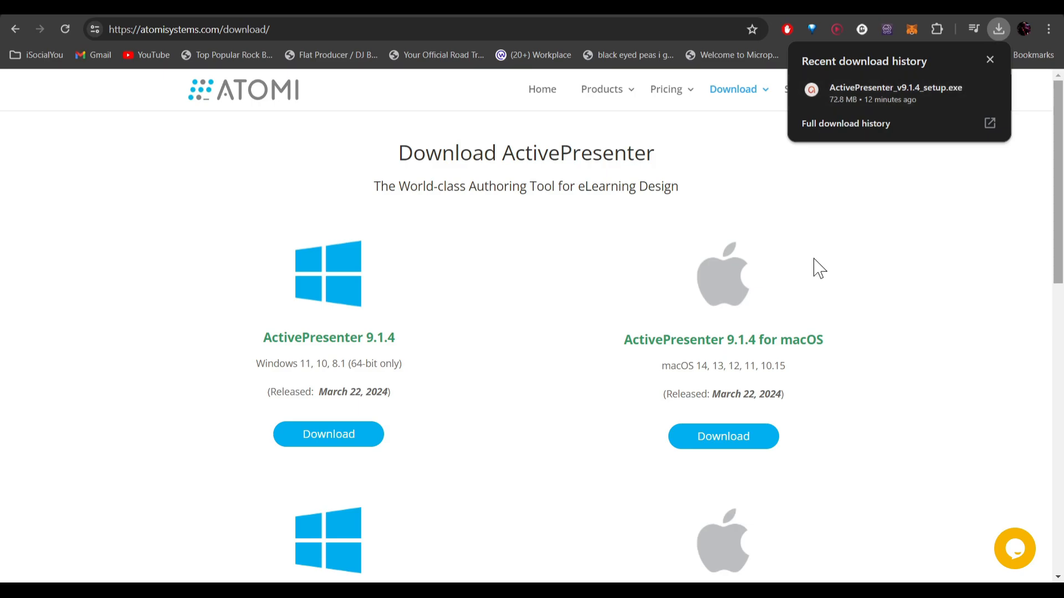
Step: Launch ActivePresenter from the desktop search and start a Record Screen as Video project
key(super+d)
click(404, 581)
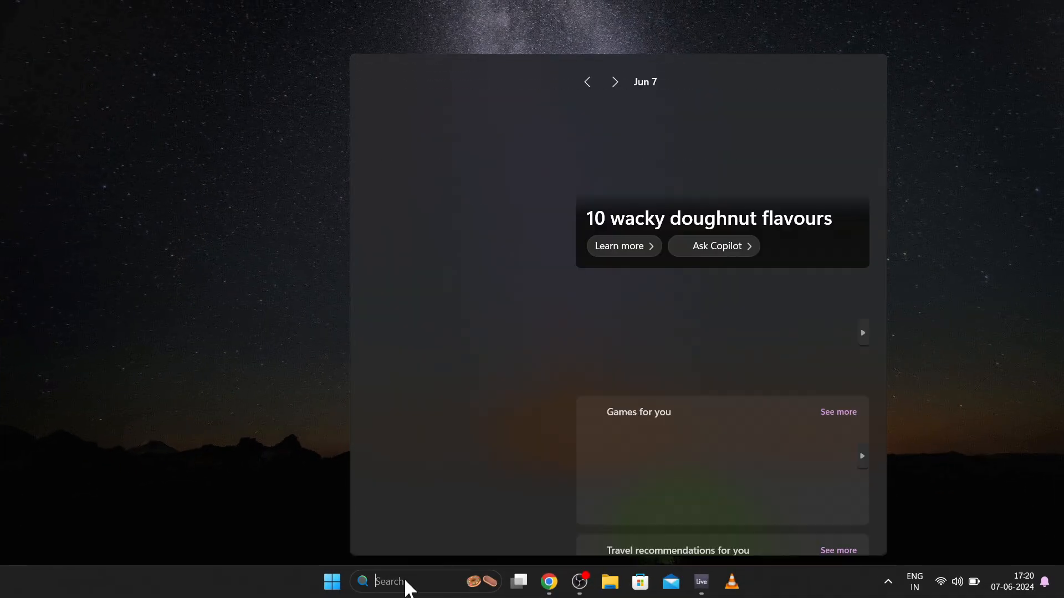
text(active)
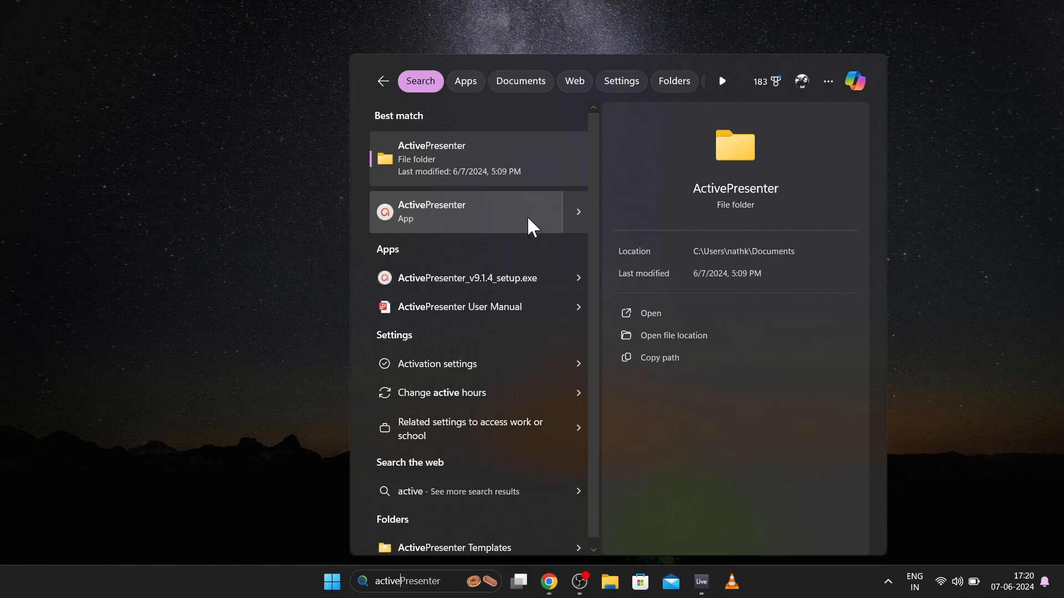
click(578, 212)
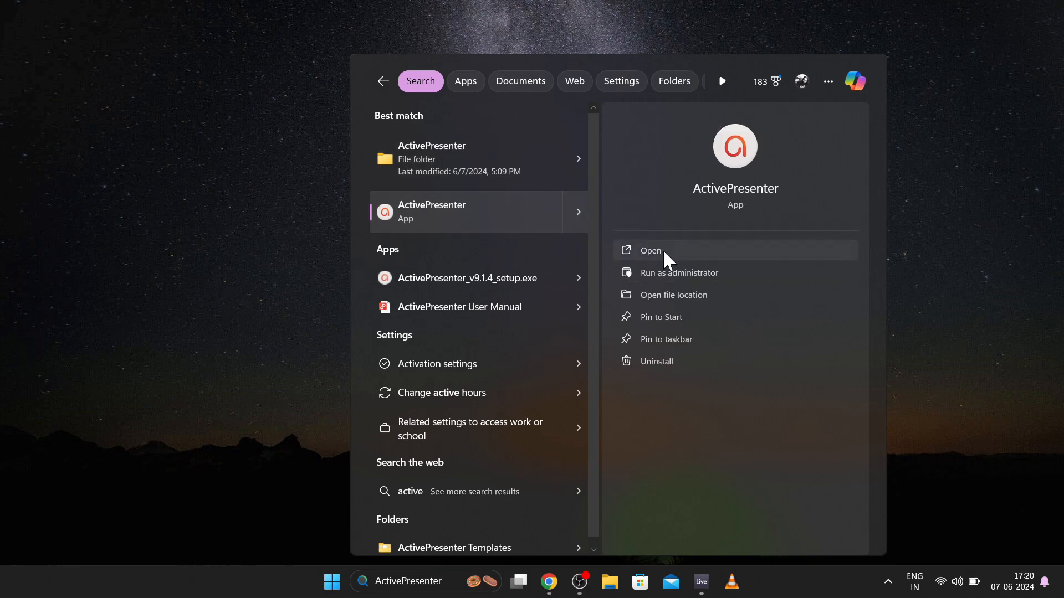
click(663, 250)
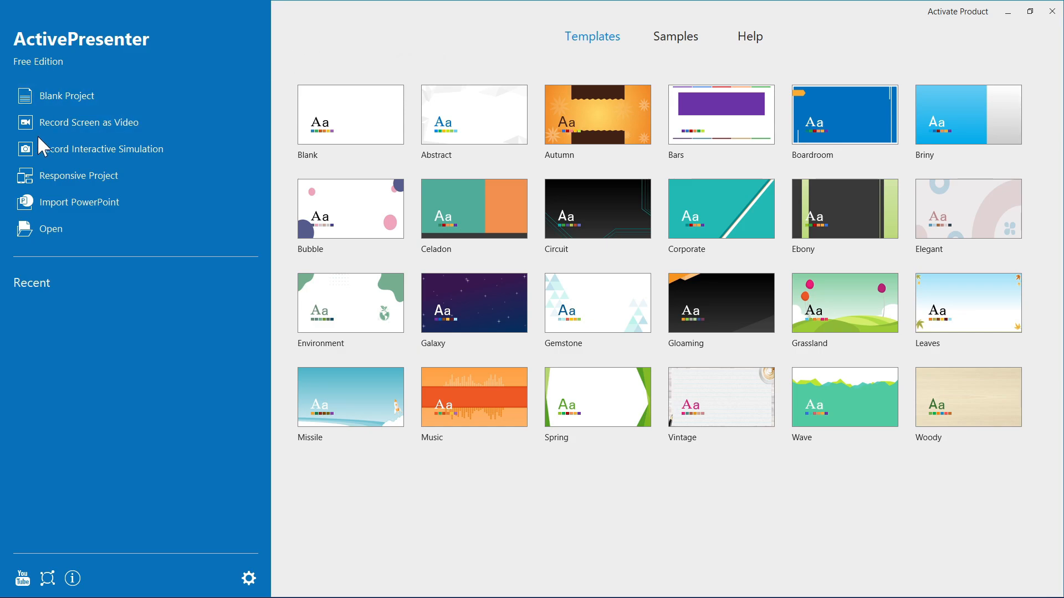
click(119, 132)
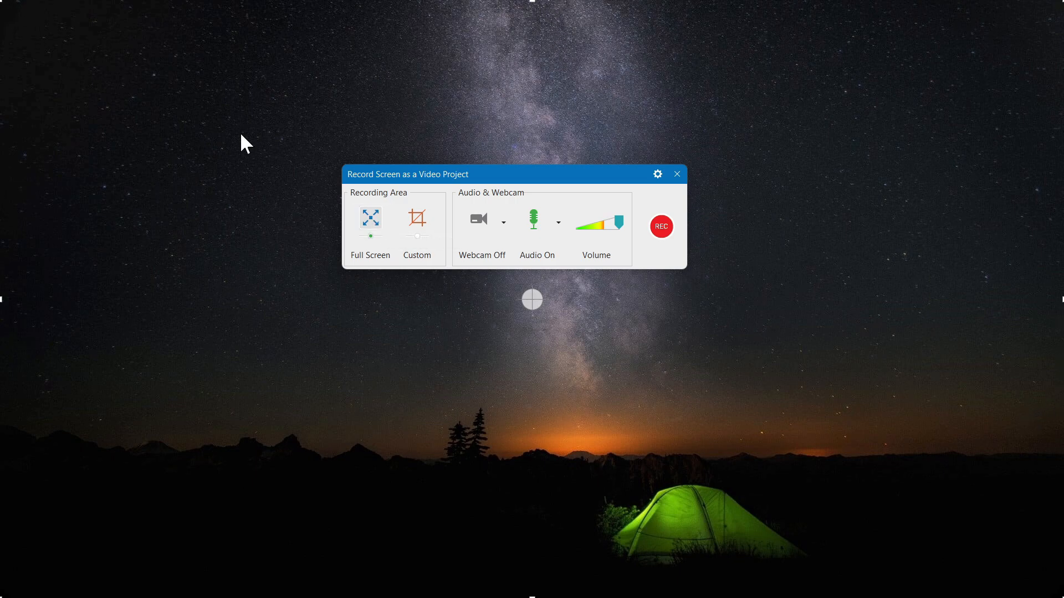
Step: Shrink the recording area to a smaller rectangle around the upper middle of the desktop
drag(6, 6, 101, 79)
drag(1059, 594, 814, 392)
drag(102, 391, 201, 435)
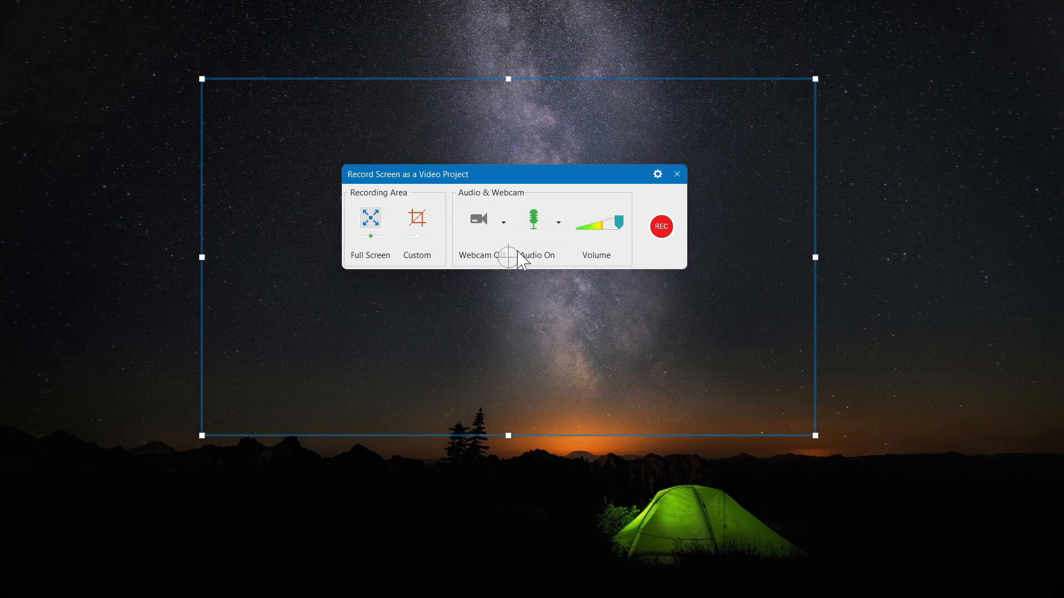
Step: Choose Speakers (USB Audio CODEC) as the system audio source for the recording
click(558, 232)
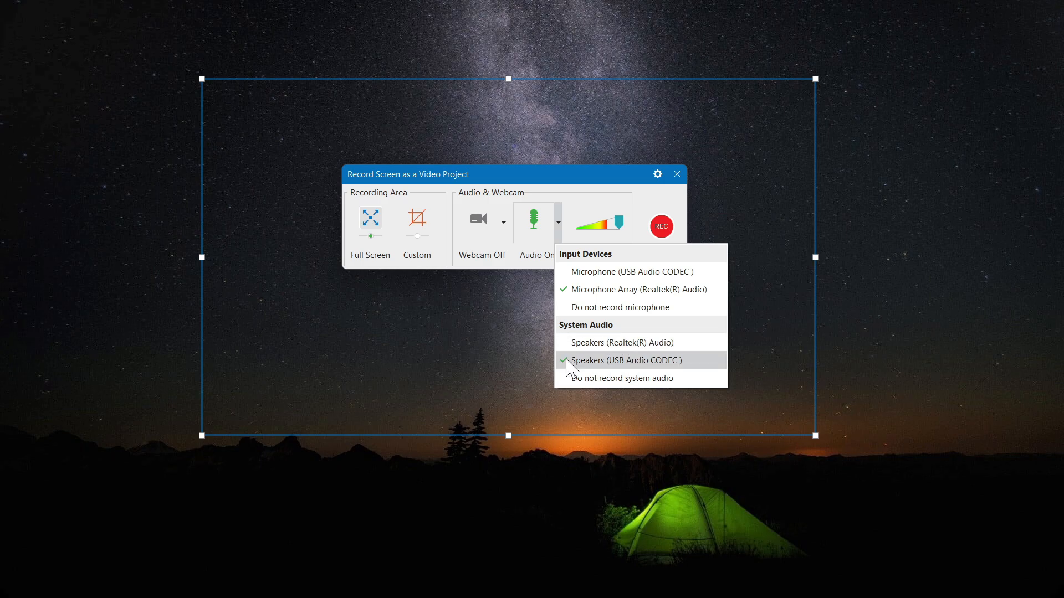
click(652, 363)
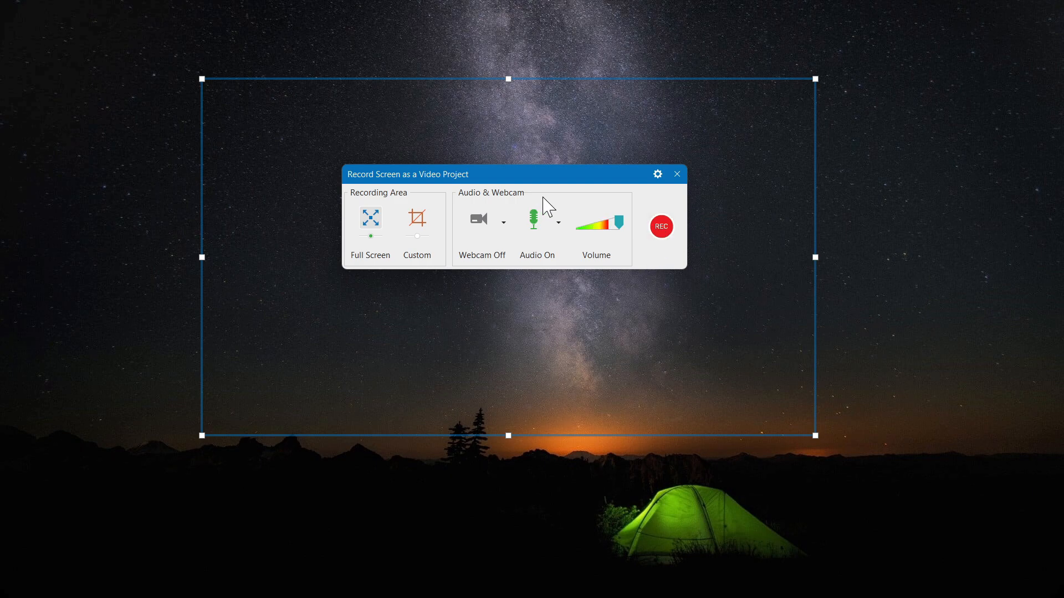
Step: In the recording settings, set the video frame rate to 60 frames/s and the video quality to 100
click(658, 176)
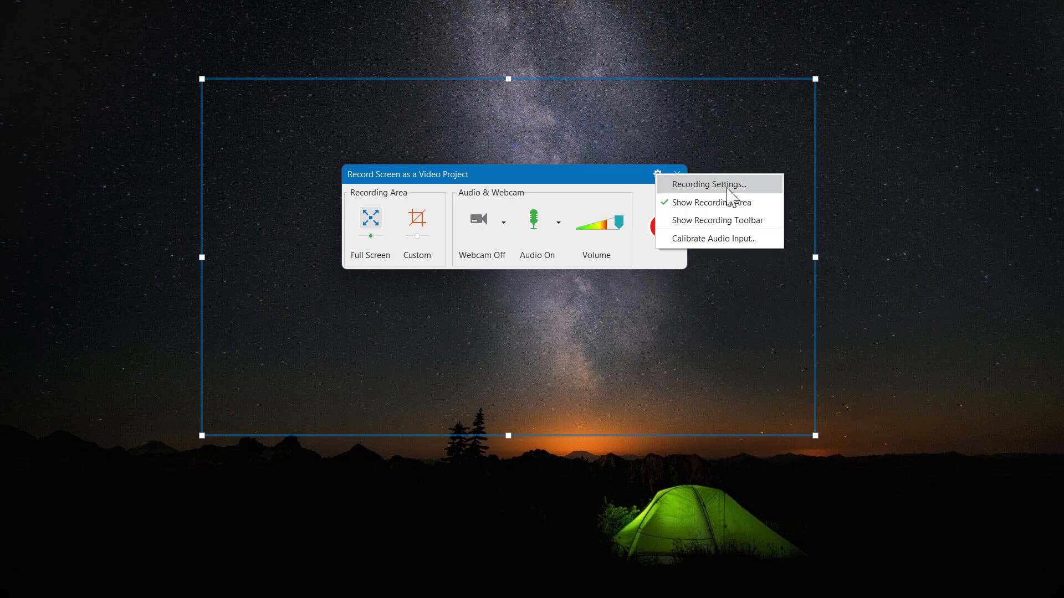
click(727, 190)
drag(672, 78, 791, 73)
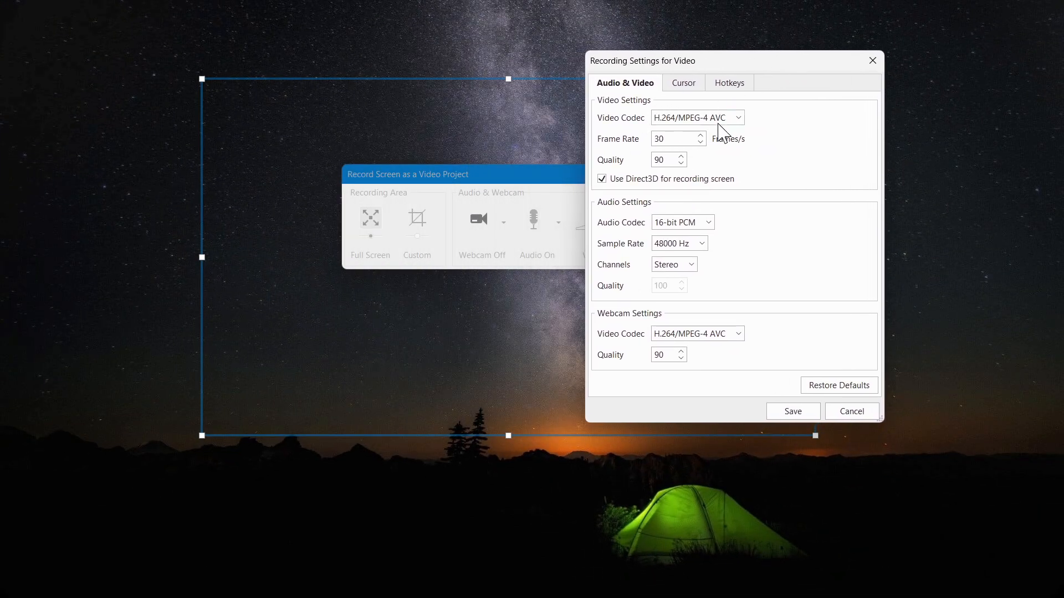
double_click(676, 139)
text(60)
double_click(672, 160)
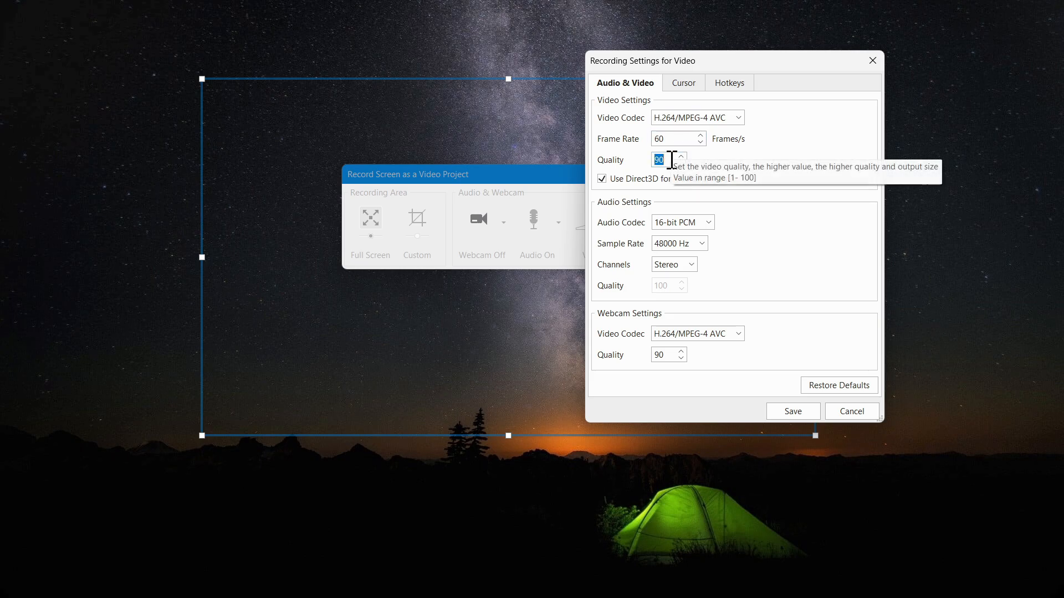
text(100)
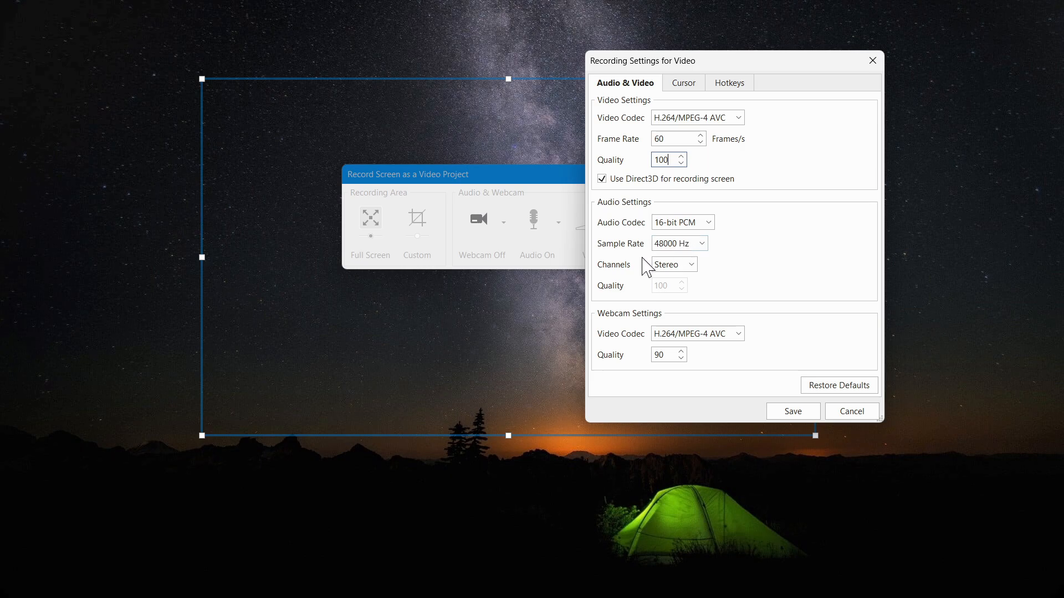
Step: Review the audio codec, sample rate and cursor options, and save the recording settings
click(604, 223)
click(693, 224)
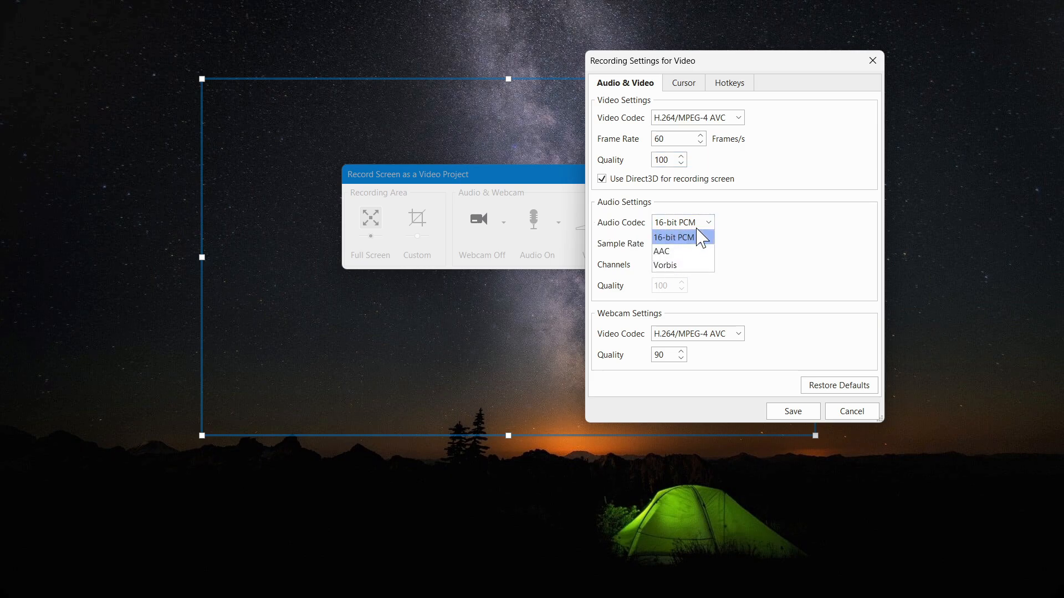
click(701, 224)
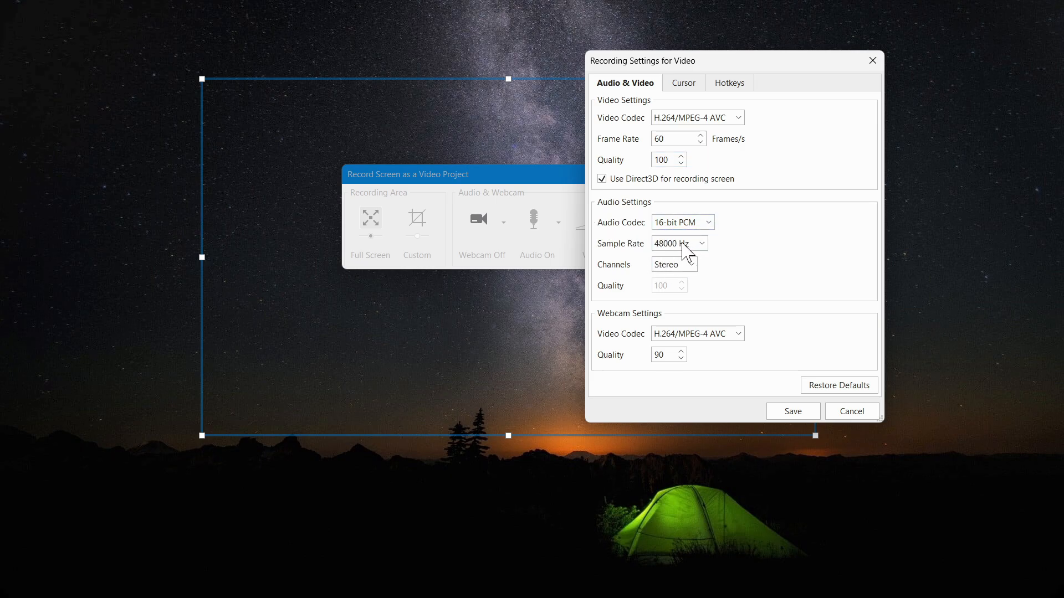
click(684, 245)
click(677, 286)
click(683, 84)
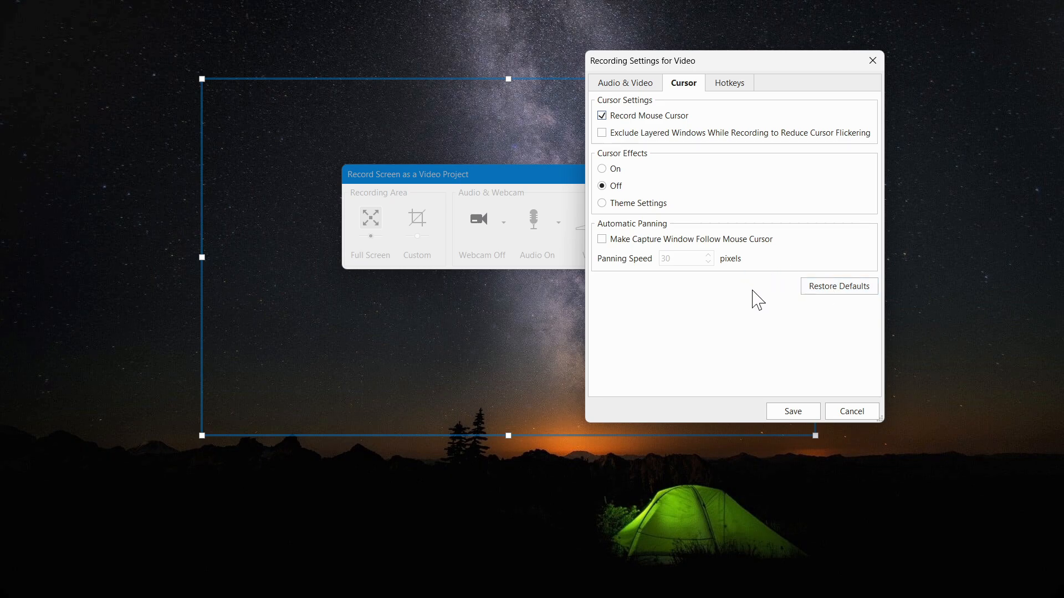
click(803, 415)
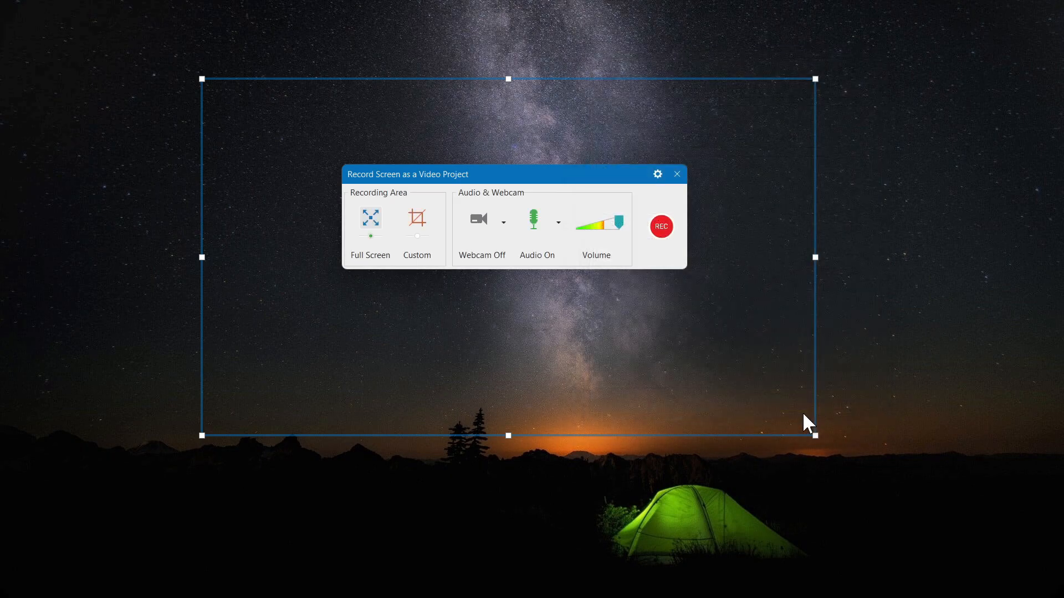
Step: Lower the recording volume and set the recording area to full screen
drag(606, 233, 610, 236)
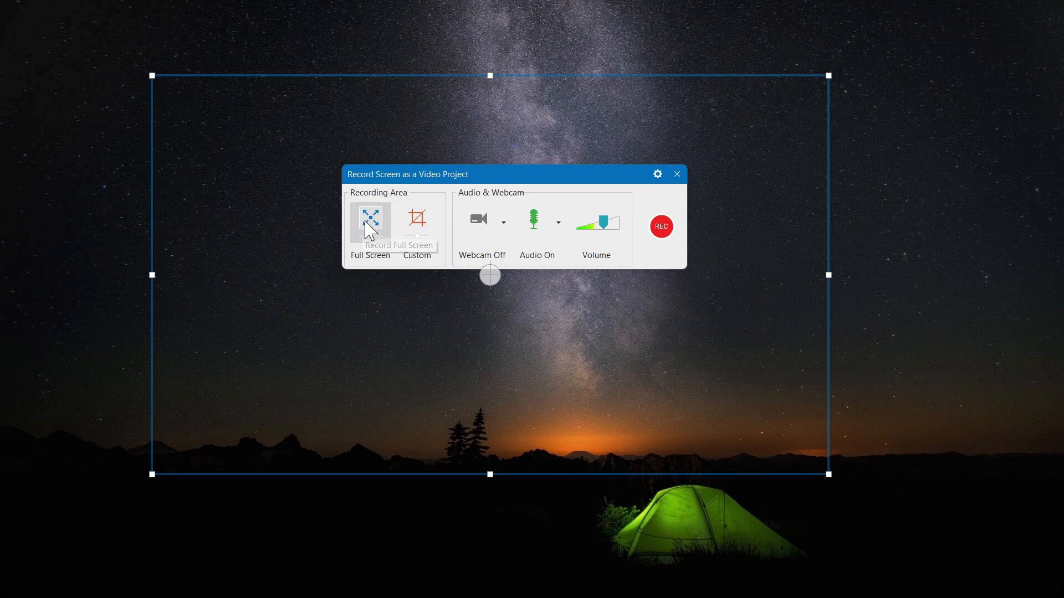
click(379, 238)
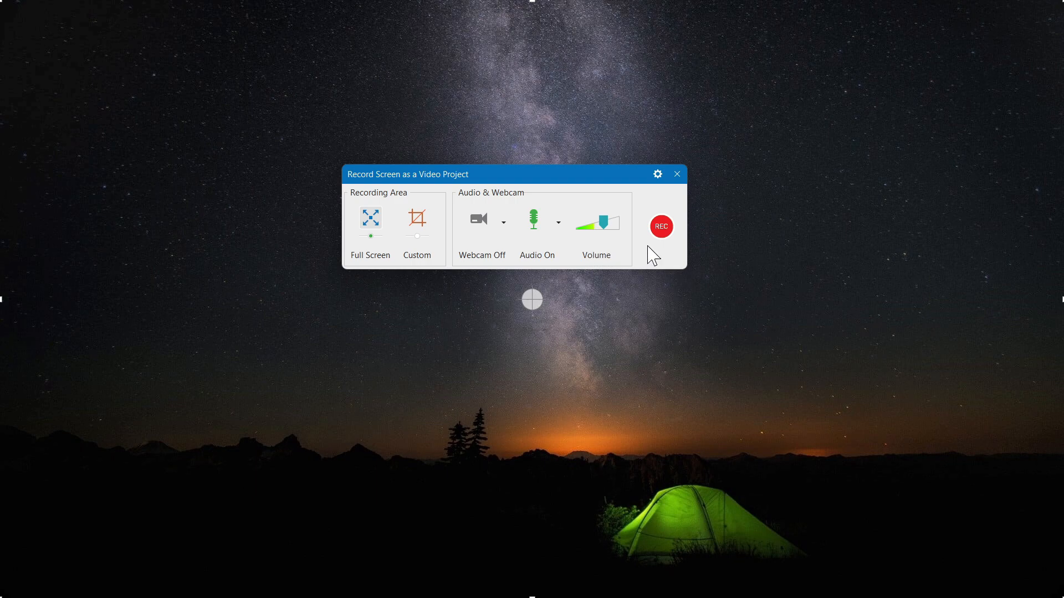
Step: Start the recording and briefly show the ActivePresenter download page in Chrome before returning to the desktop
click(662, 227)
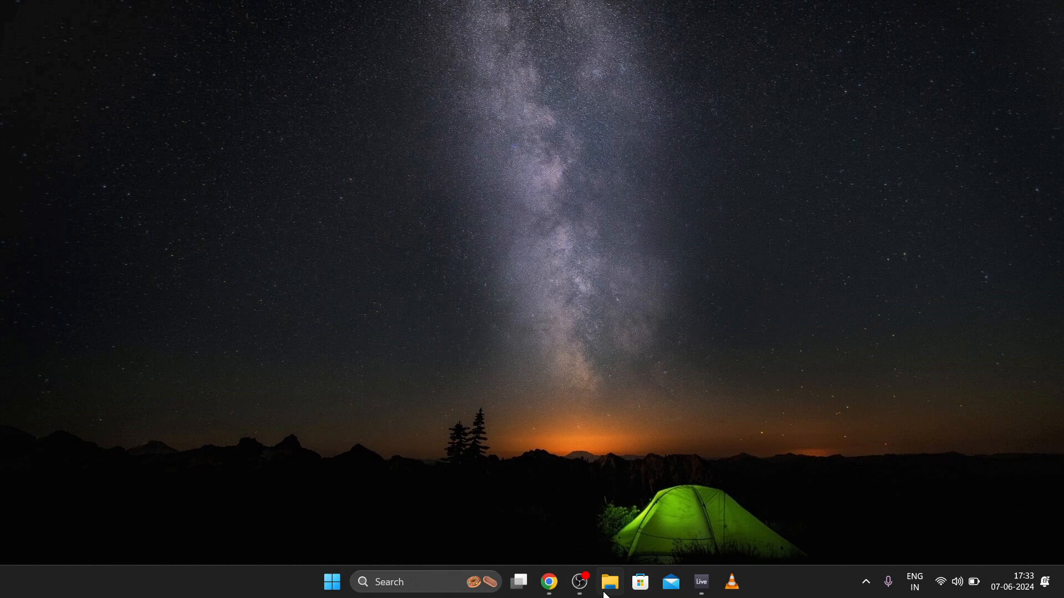
click(549, 582)
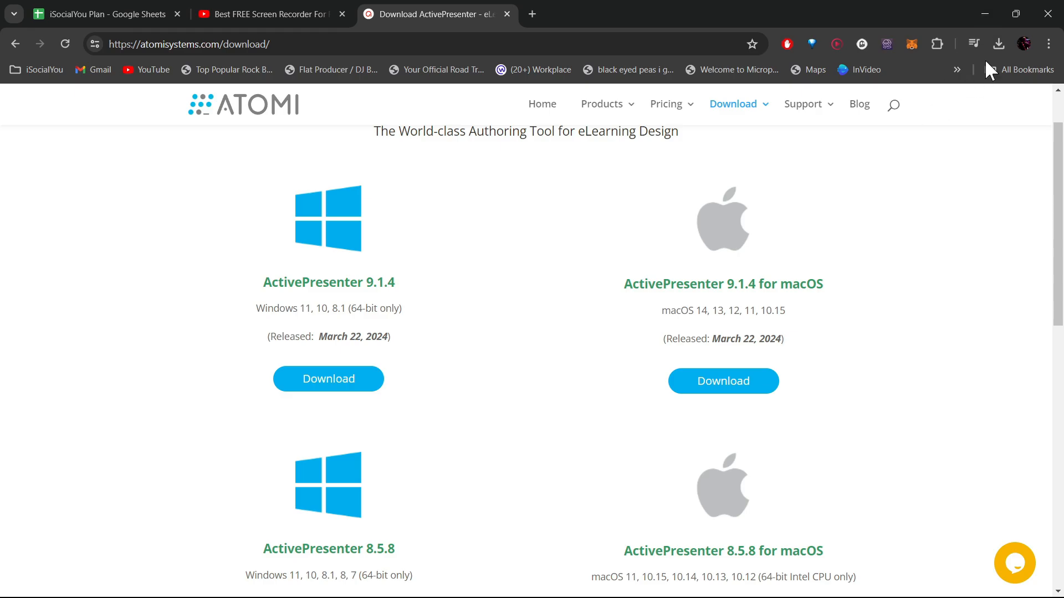
click(984, 17)
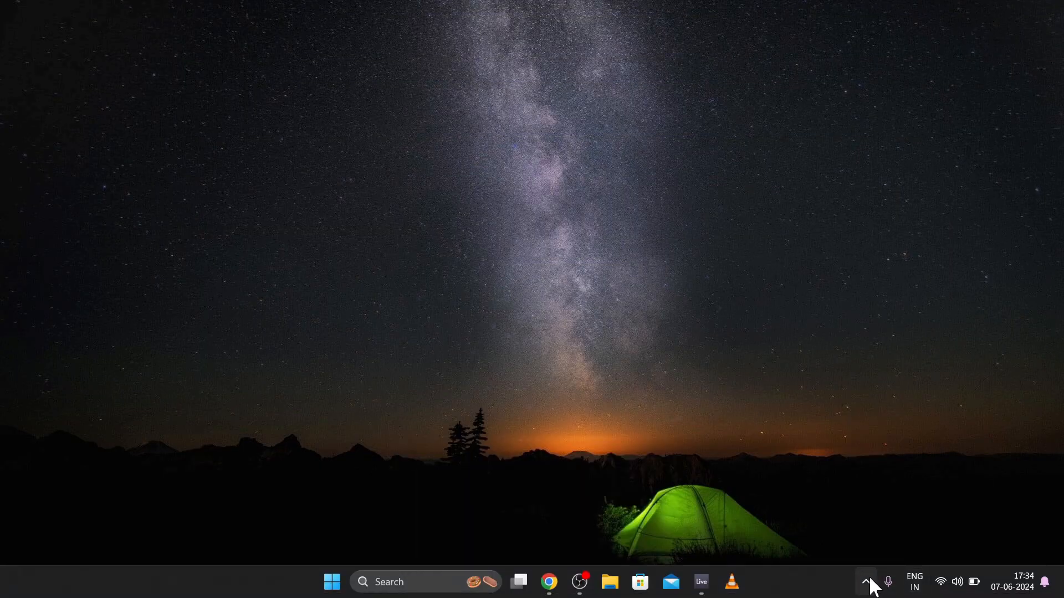
Step: Bring up the Recording Toolbar from the system tray and stop the recording
click(865, 580)
click(810, 510)
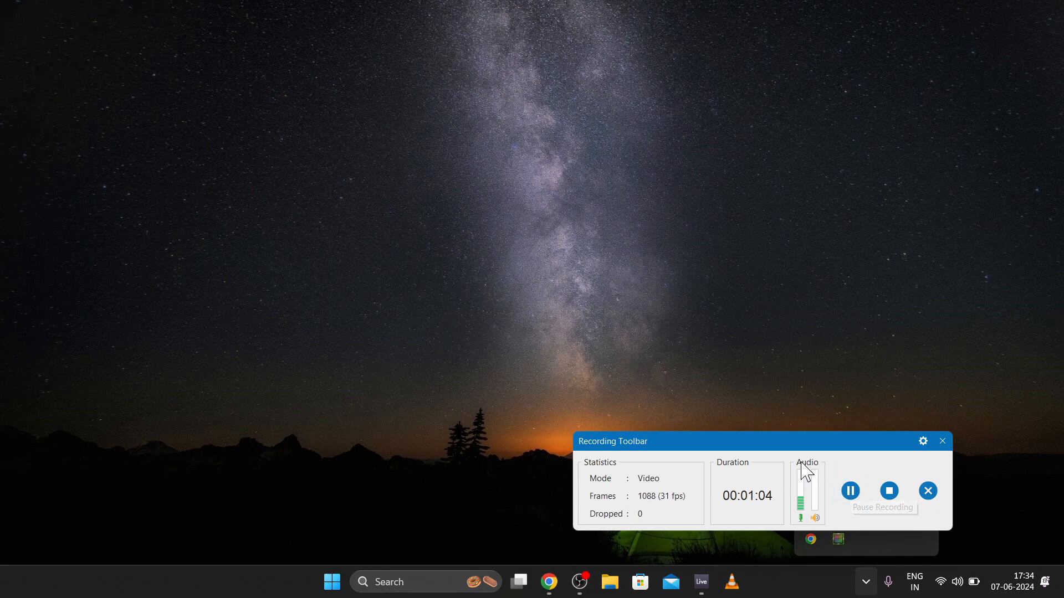
click(891, 492)
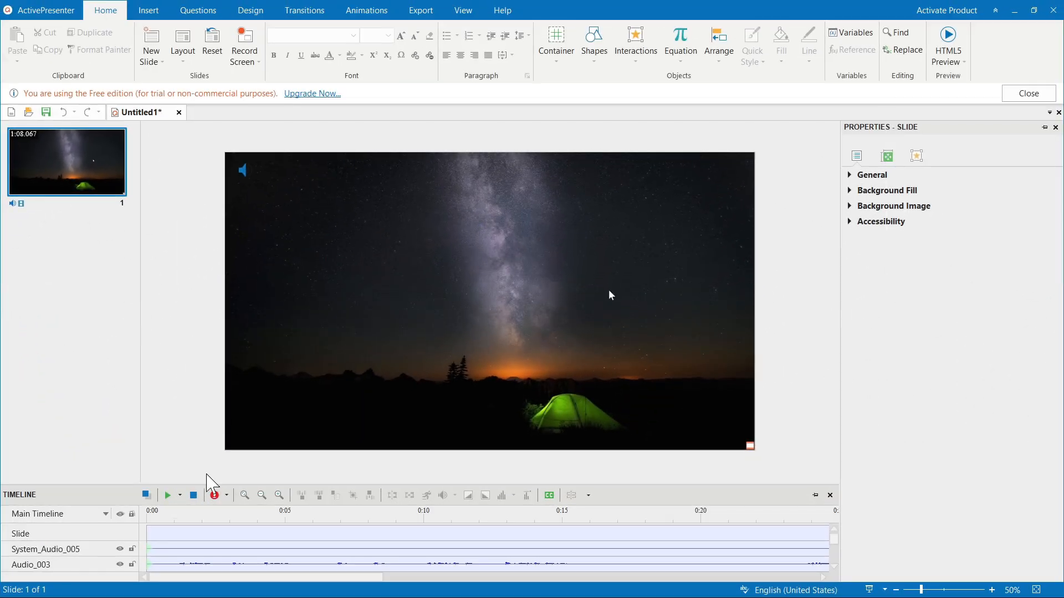
Step: Play back the recorded video on the timeline and save the project as Untitled1 in the ActivePresenter documents folder
click(167, 495)
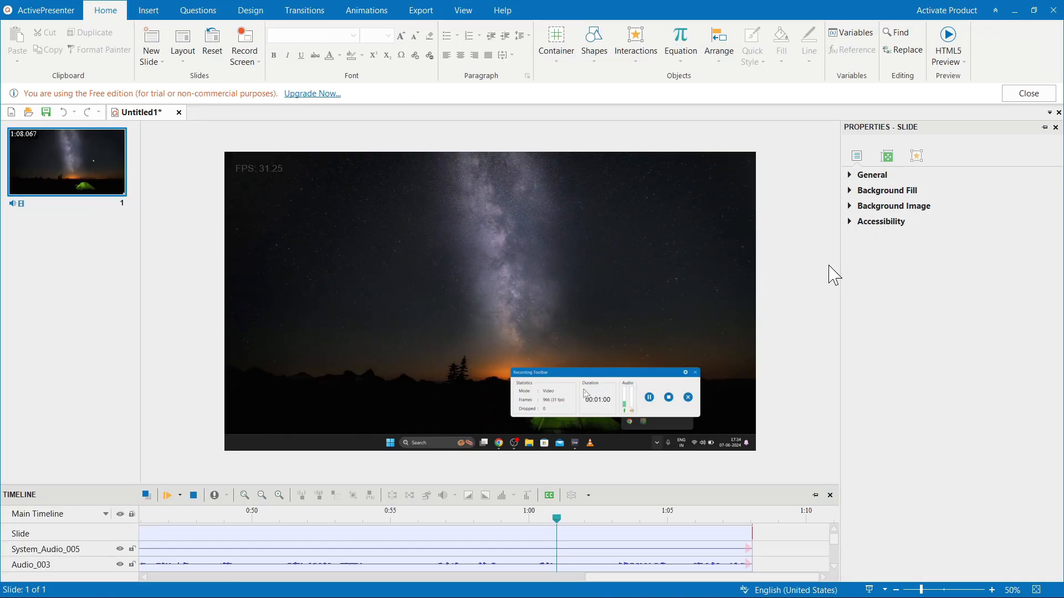
key(ctrl+s)
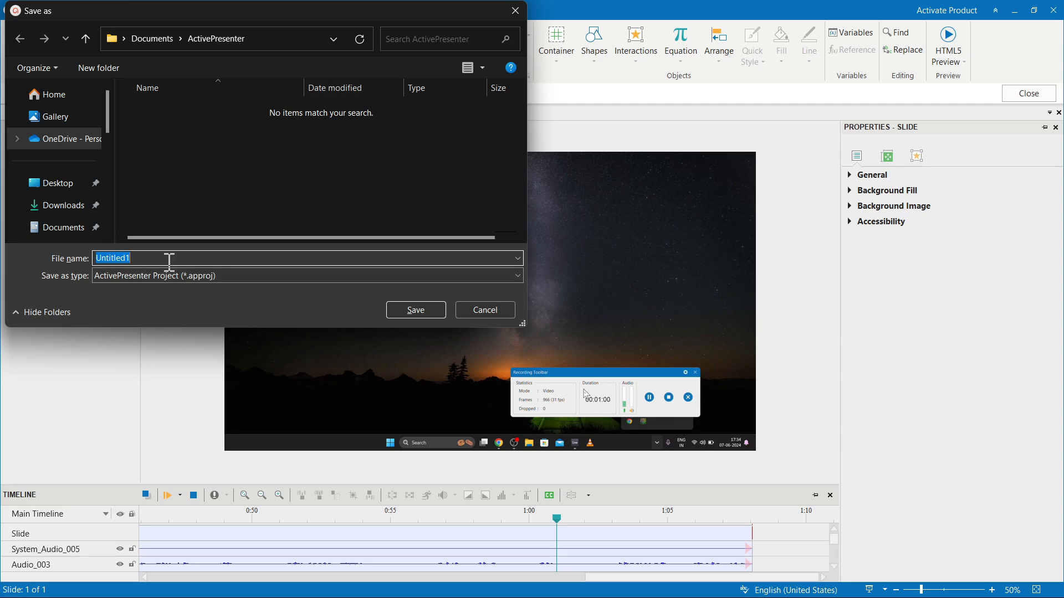
key(Return)
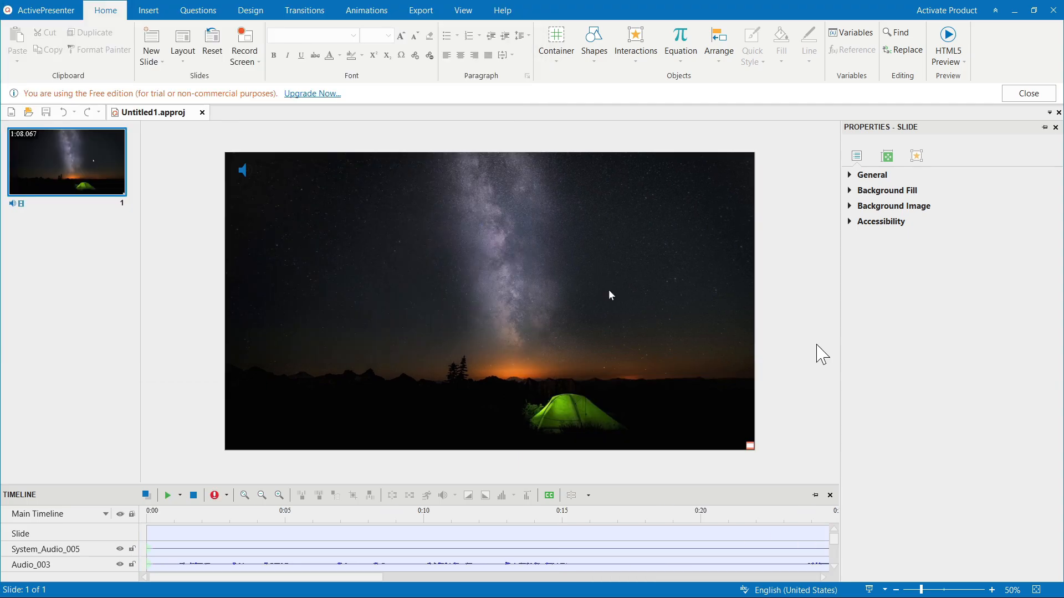
Step: Export the project as an MP4 (H.264, AAC) video named Untitled1 to the Downloads folder and open that folder
click(420, 14)
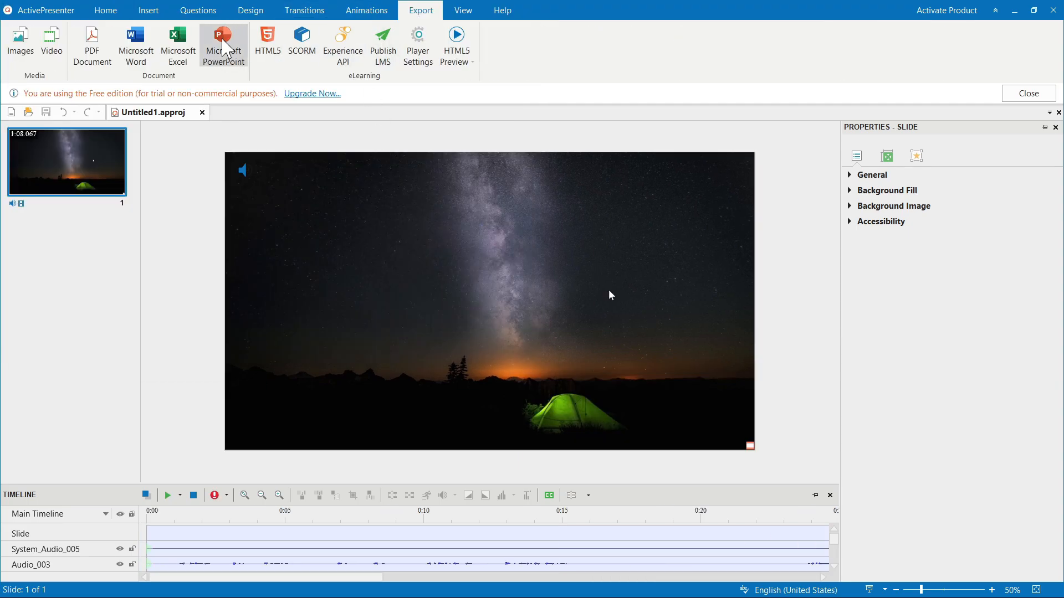
click(53, 53)
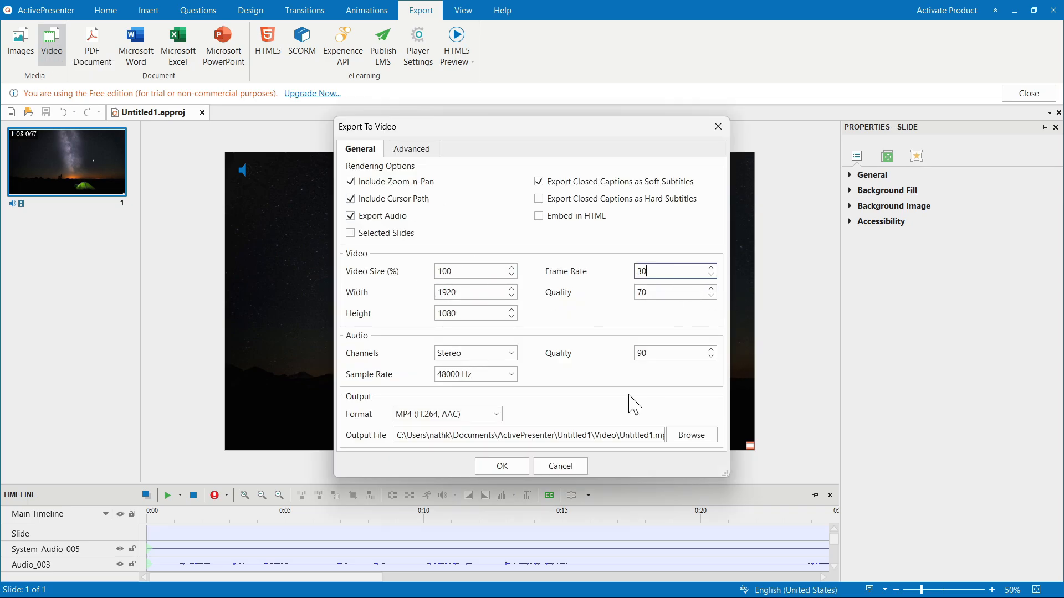
click(688, 447)
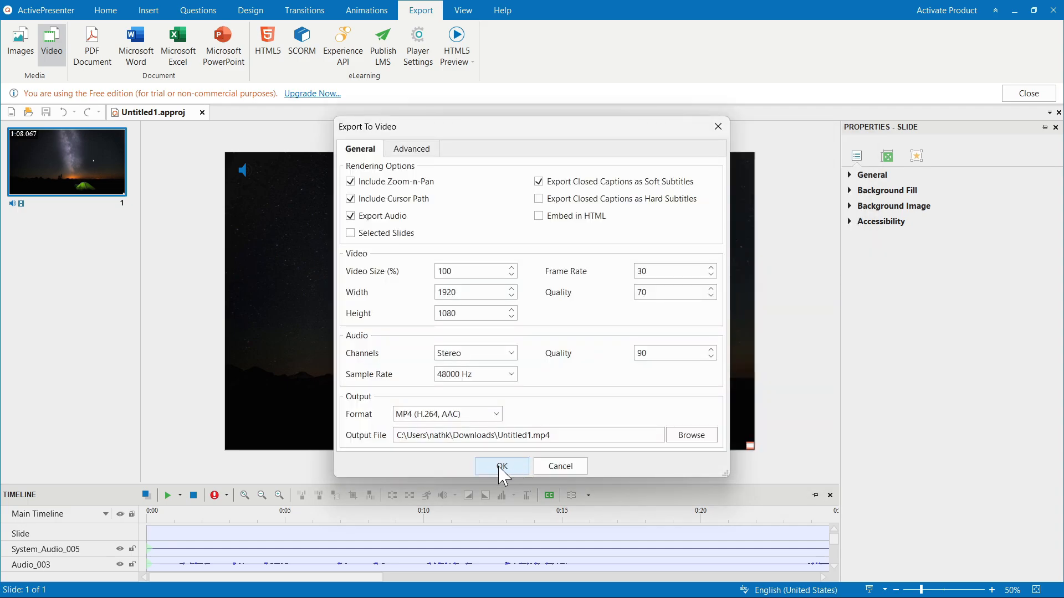
click(501, 469)
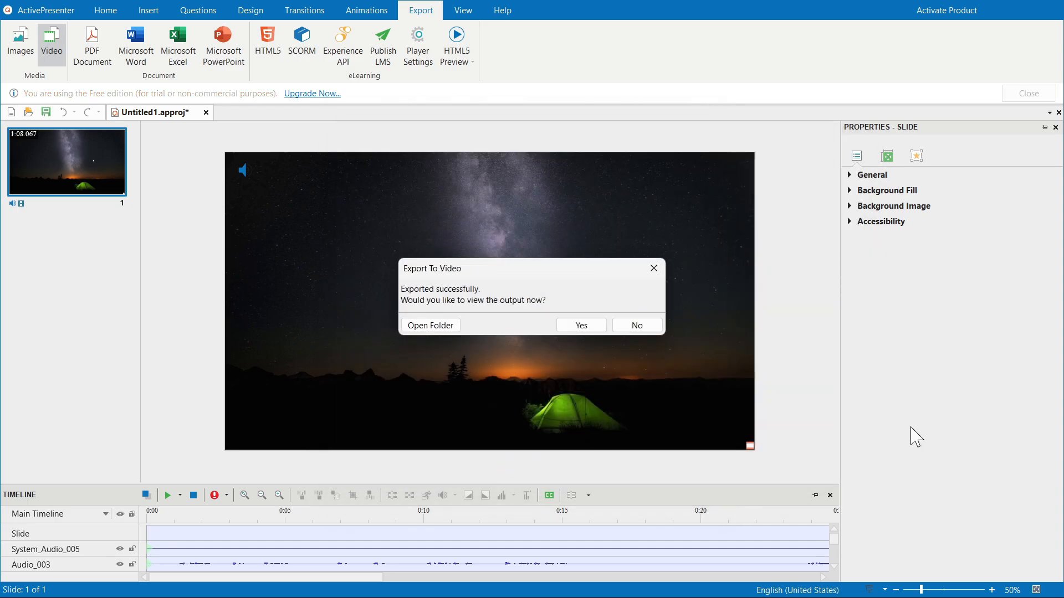
click(439, 336)
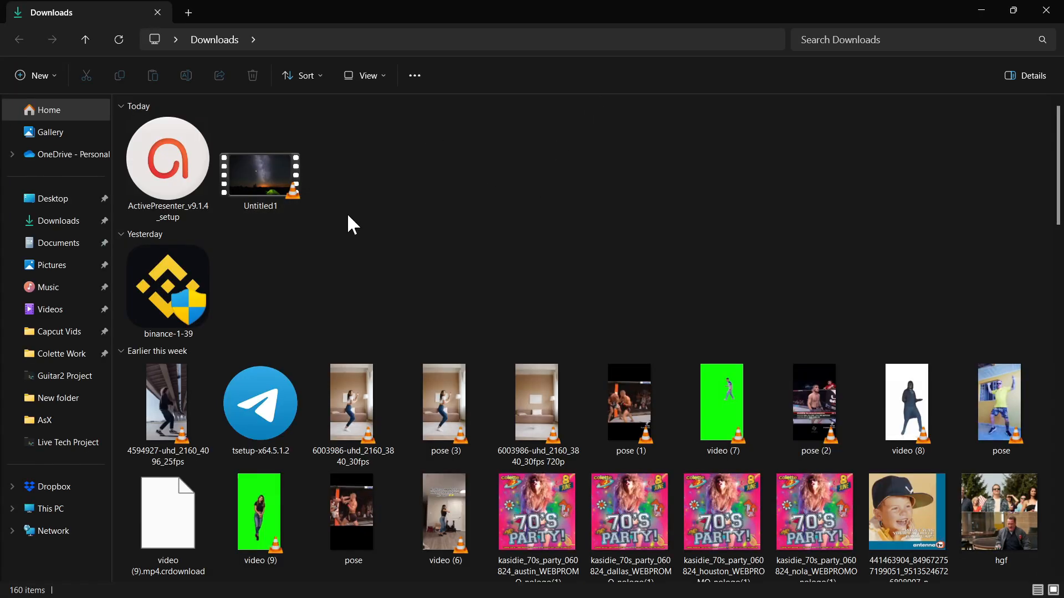